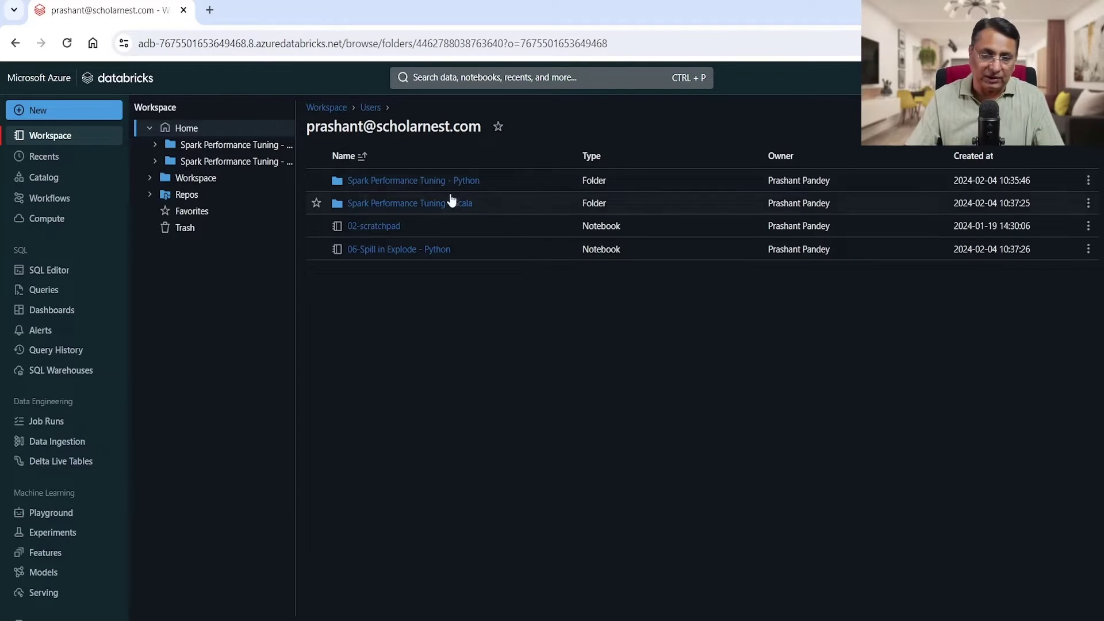
# Step: Navigate into Spark Performance Tuning - Python, then its CH5 - Tuning Data Shuffle folder
pyautogui.click(413, 180)
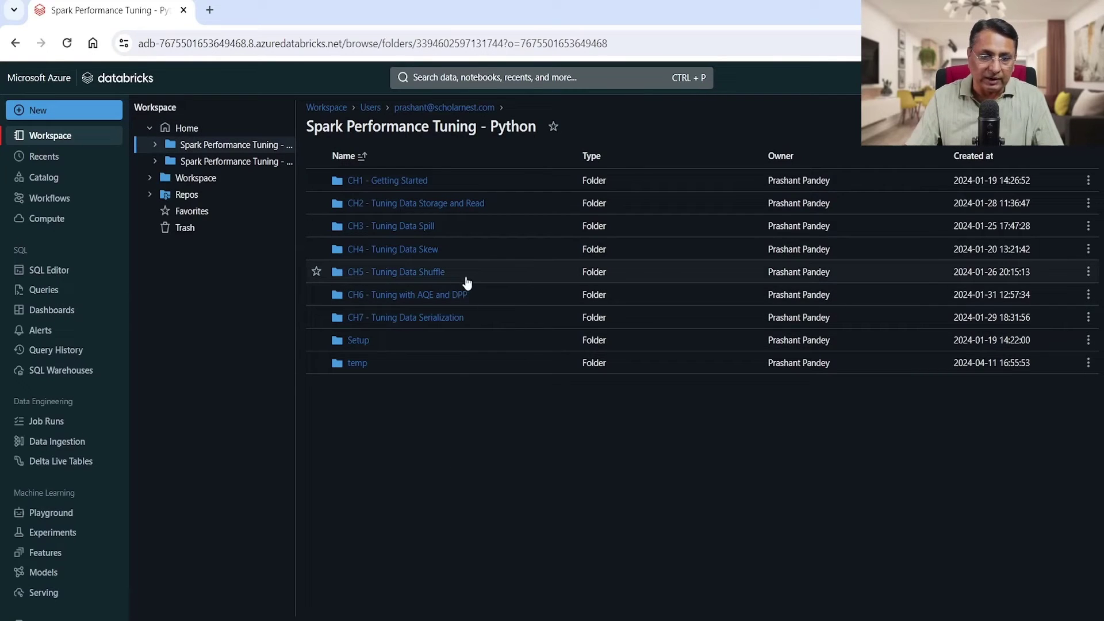
pyautogui.click(411, 276)
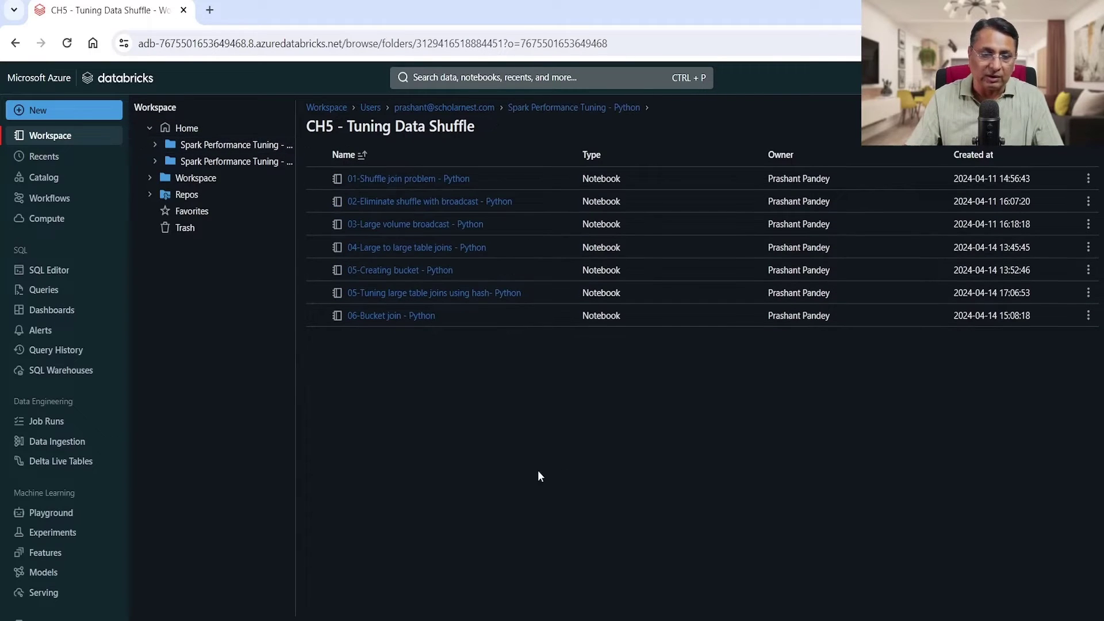
# Step: Open the '04-Large to large table joins - Python' notebook from the folder listing
pyautogui.click(416, 250)
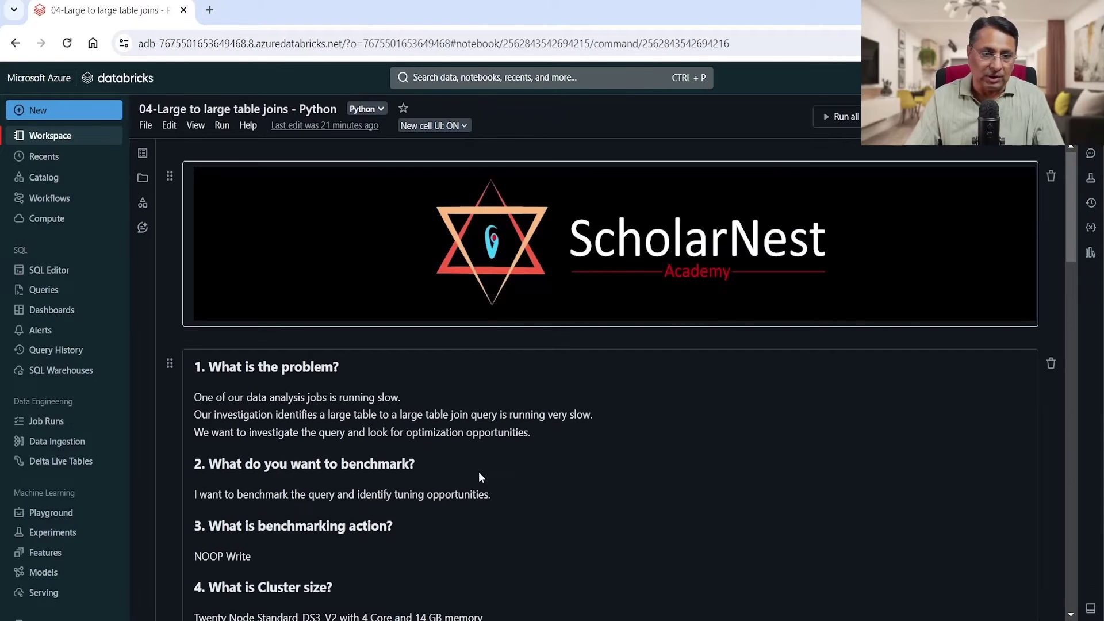
pyautogui.moveTo(1075, 184); pyautogui.dragTo(1078, 226)
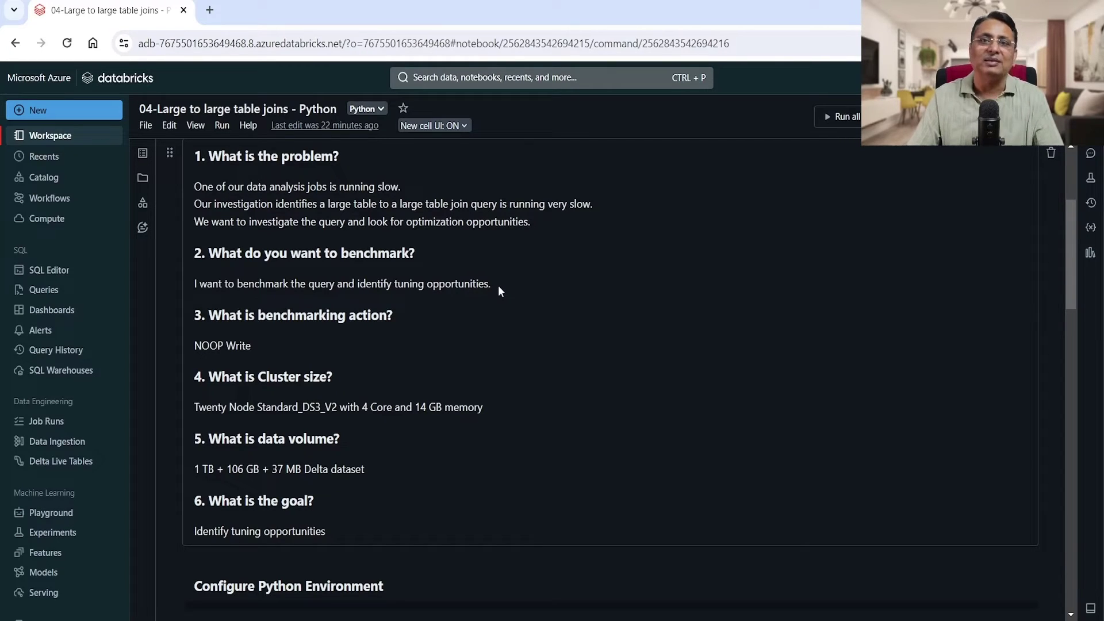
pyautogui.scroll(-2, 498, 286)
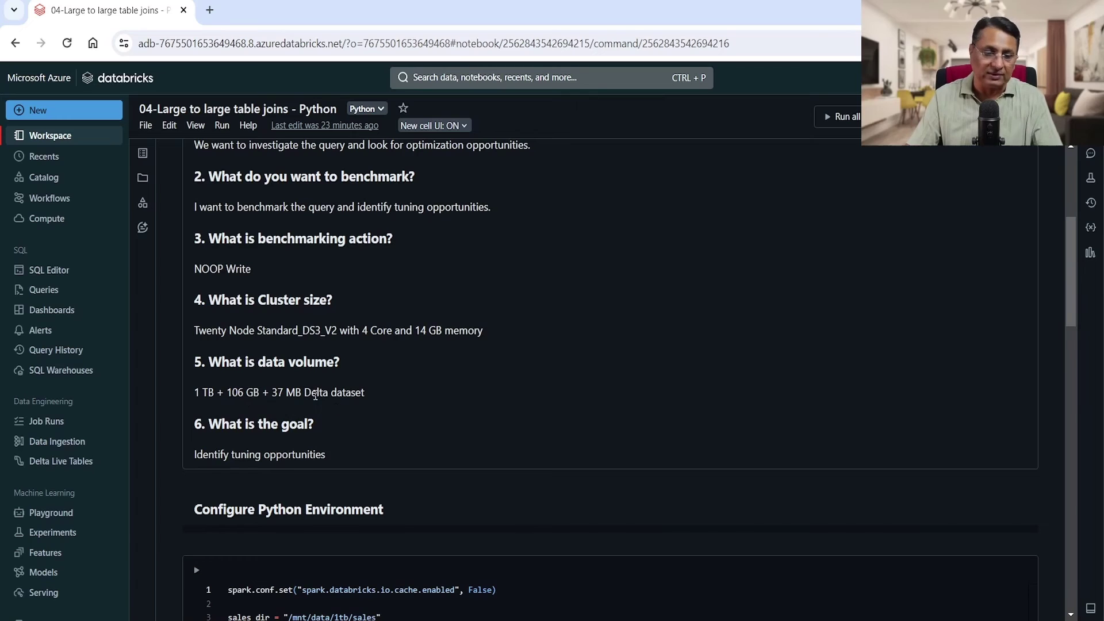
pyautogui.scroll(-1, 463, 394)
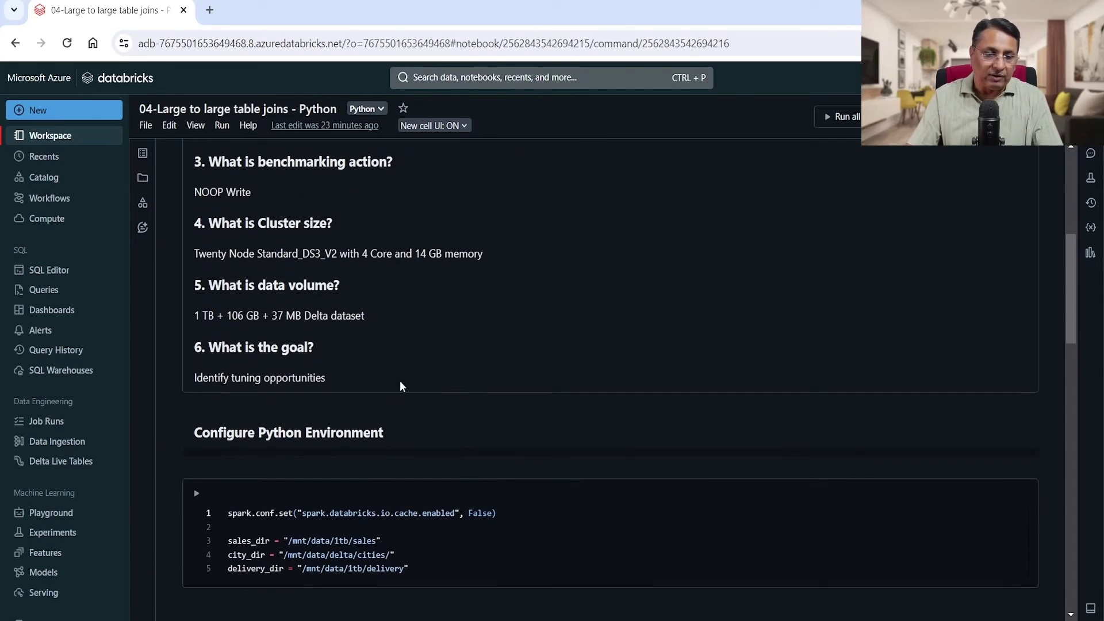